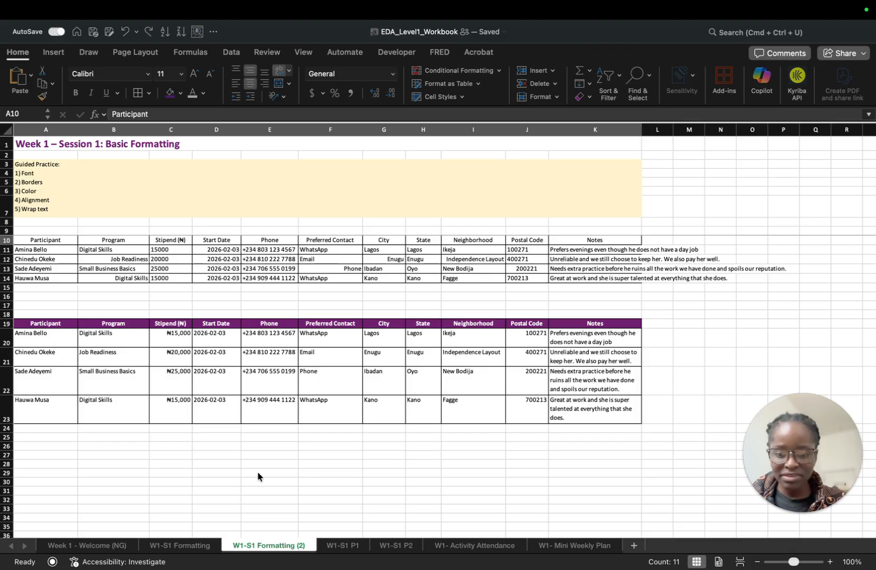
- View the W1-S1 P1 sheet and return to the W1-S1 Formatting (2) sheet
{"action": "left_click", "coordinate": [346, 552]}
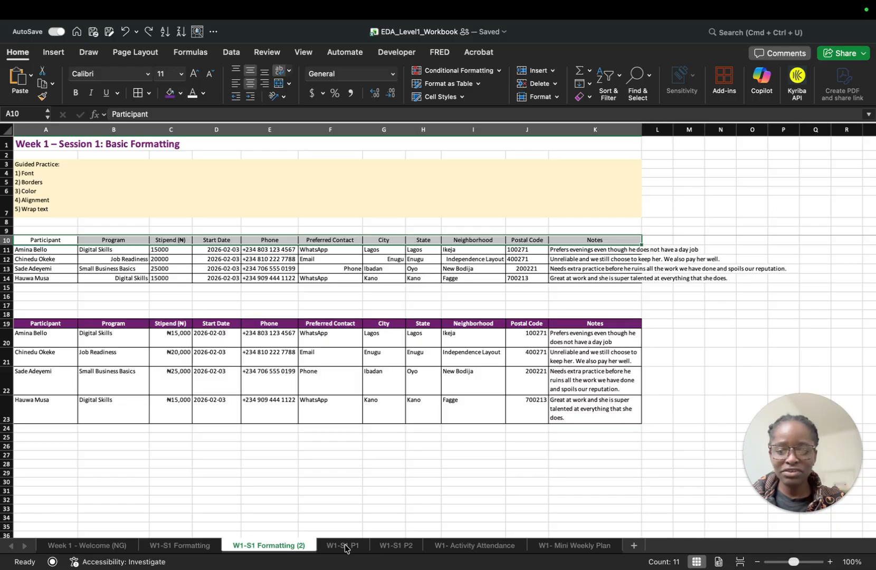
{"action": "left_click", "coordinate": [344, 547]}
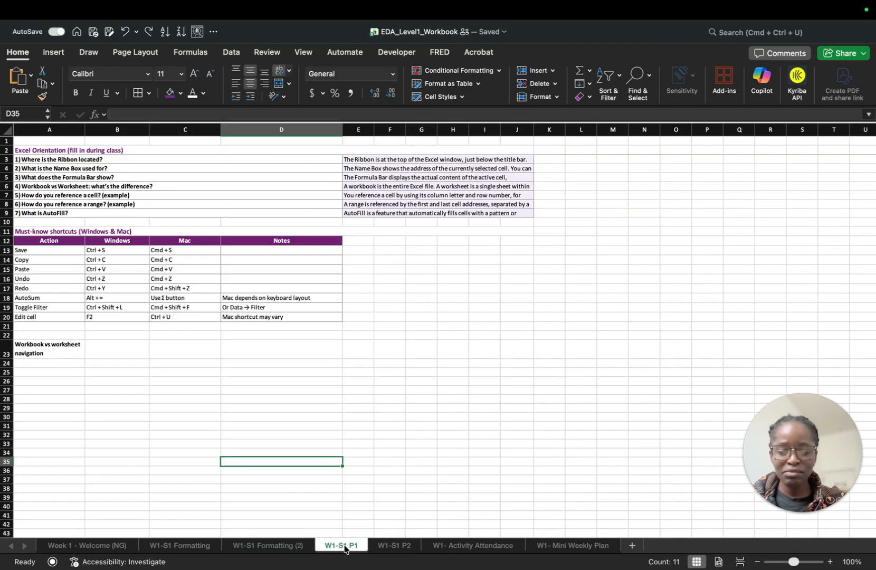
{"action": "left_click", "coordinate": [269, 546]}
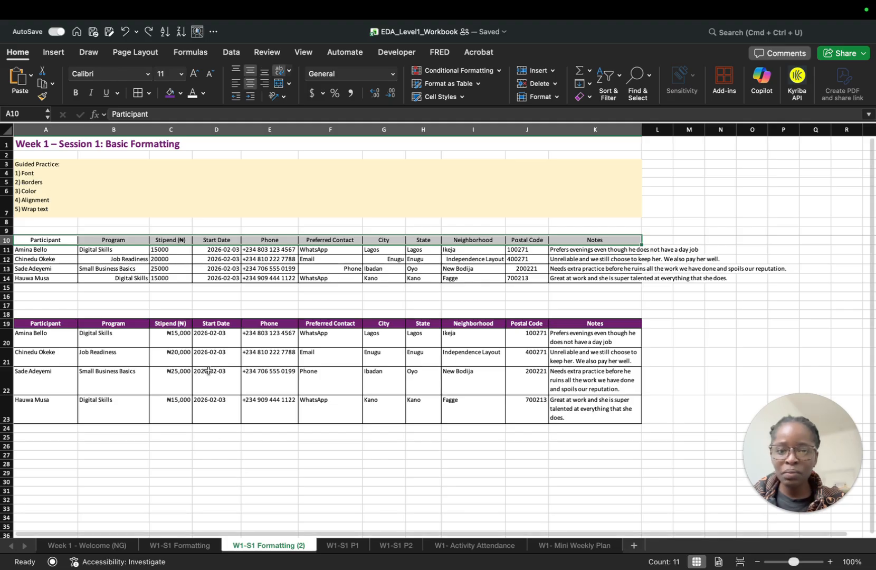
{"action": "left_click", "coordinate": [183, 294]}
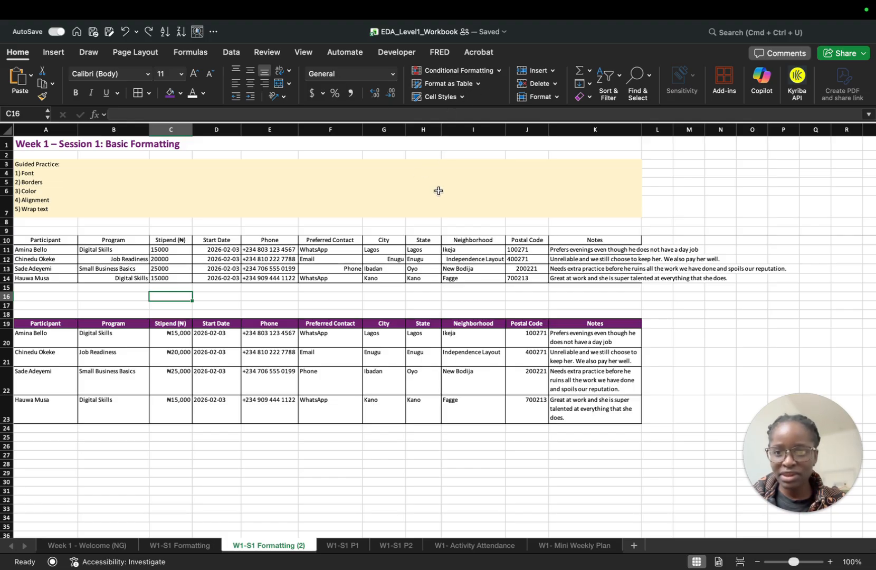
- Examine how columns, rows and cell addresses are identified, using columns B to E, row 1 and the cells of row 8
{"action": "left_click", "coordinate": [116, 133]}
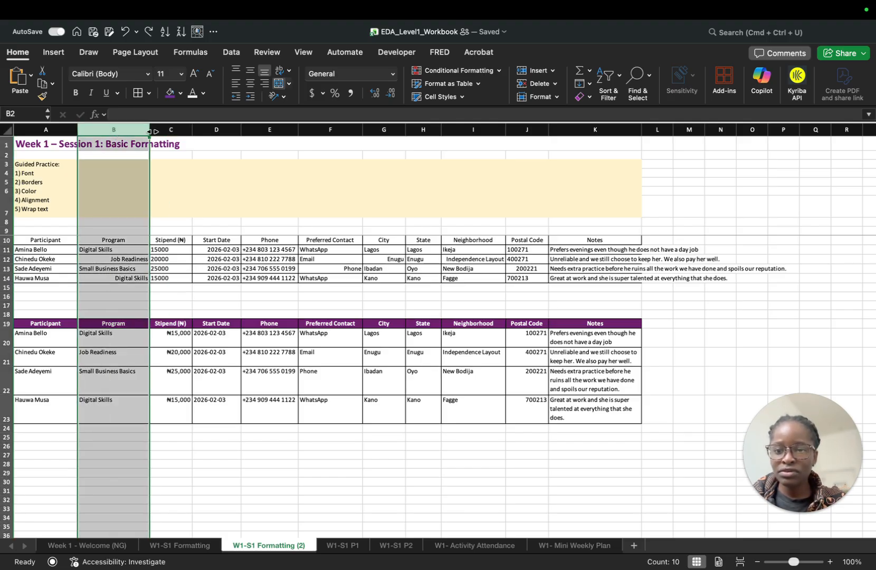
{"action": "left_click", "coordinate": [173, 132]}
{"action": "left_click", "coordinate": [217, 133]}
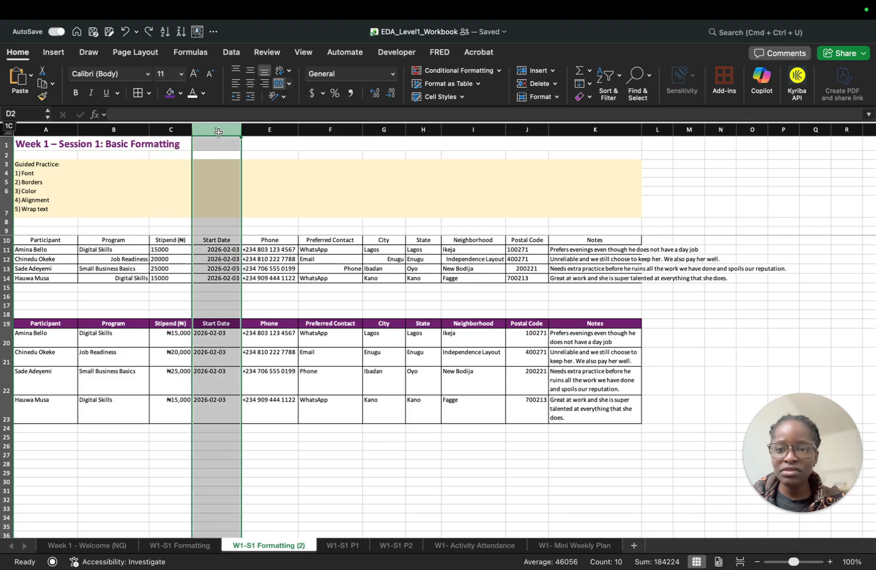
{"action": "left_click", "coordinate": [274, 132]}
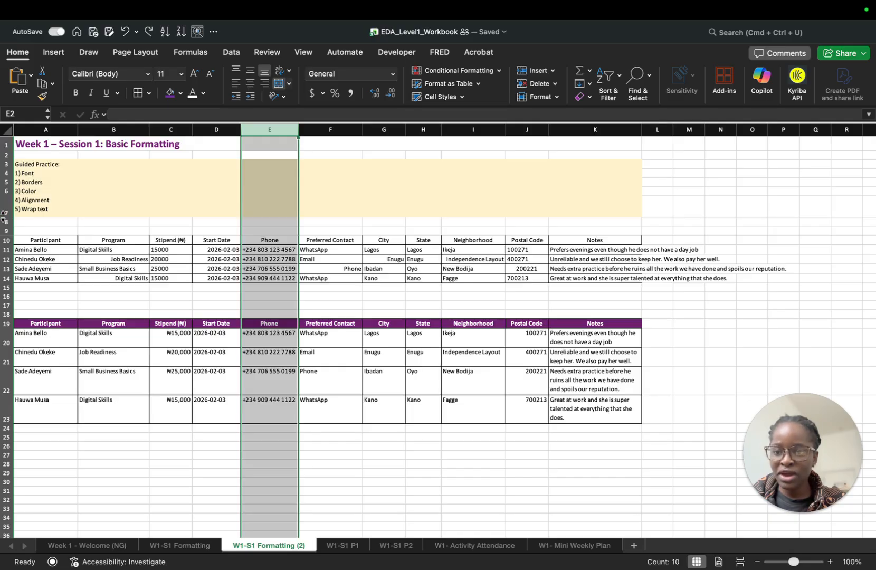
{"action": "left_click", "coordinate": [6, 146]}
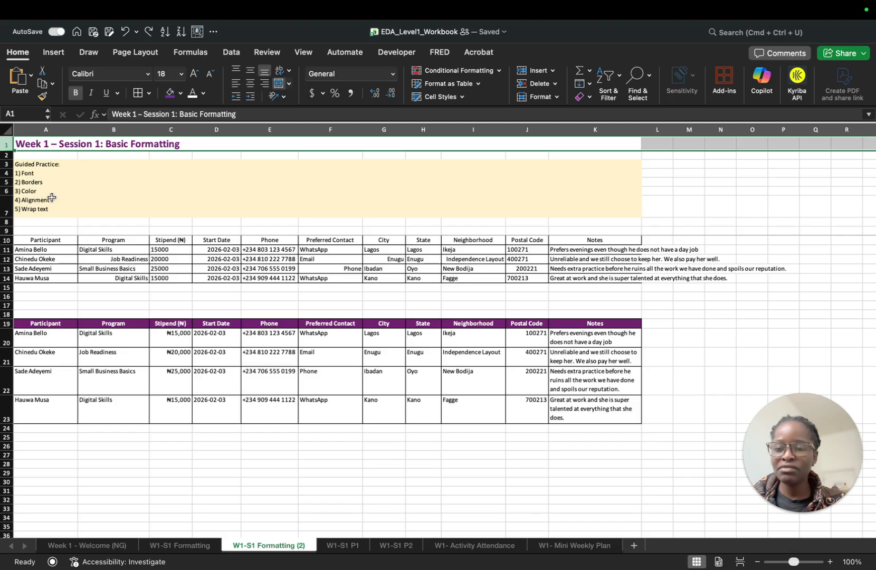
{"action": "left_click", "coordinate": [114, 222]}
{"action": "left_click", "coordinate": [171, 225]}
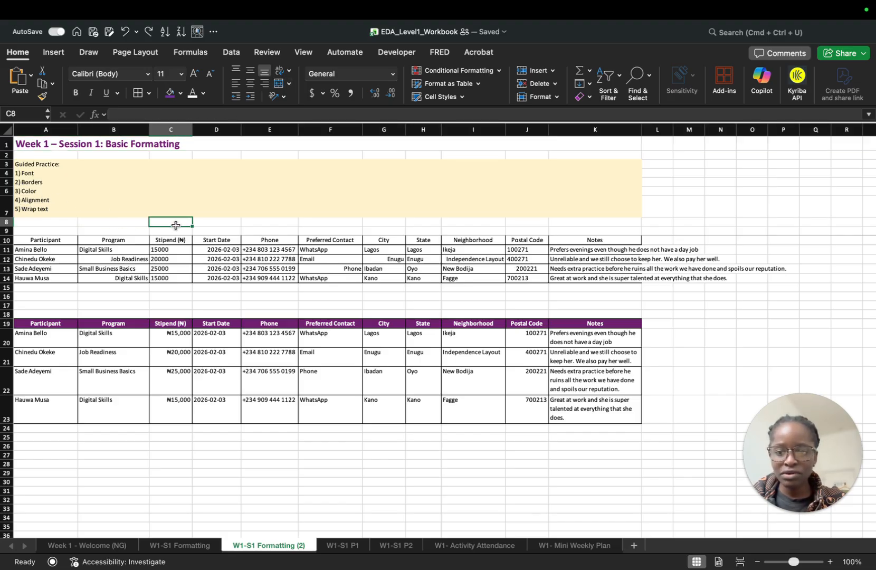
{"action": "left_click", "coordinate": [211, 223]}
{"action": "left_click", "coordinate": [266, 221]}
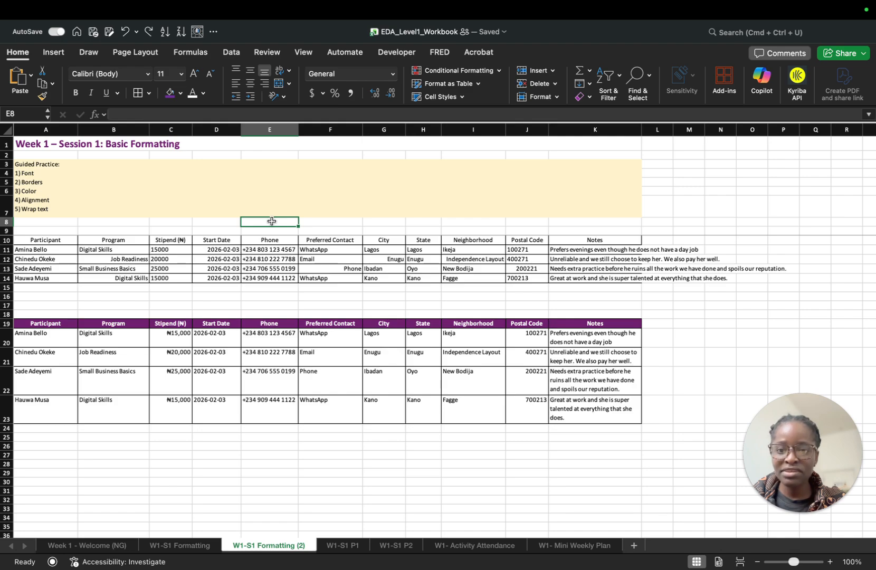
{"action": "left_click", "coordinate": [320, 224]}
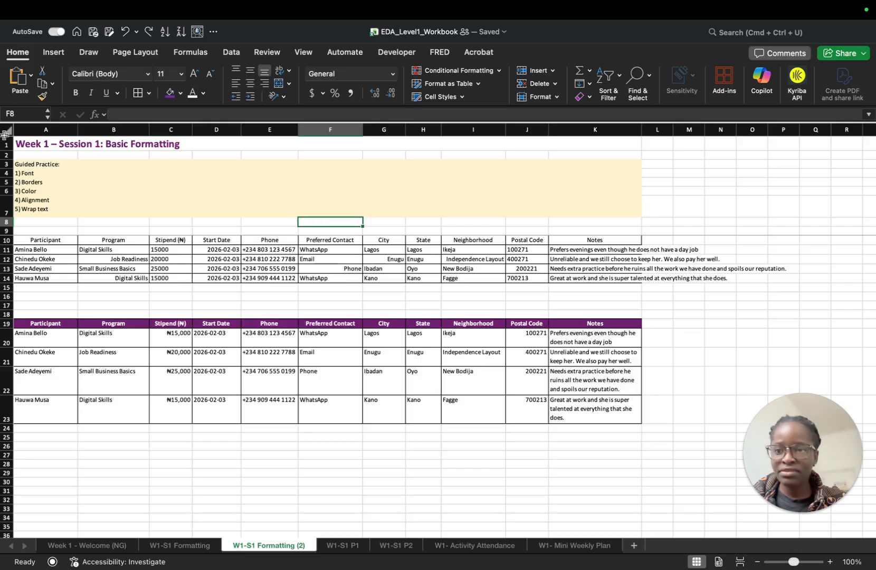
{"action": "left_click", "coordinate": [19, 114]}
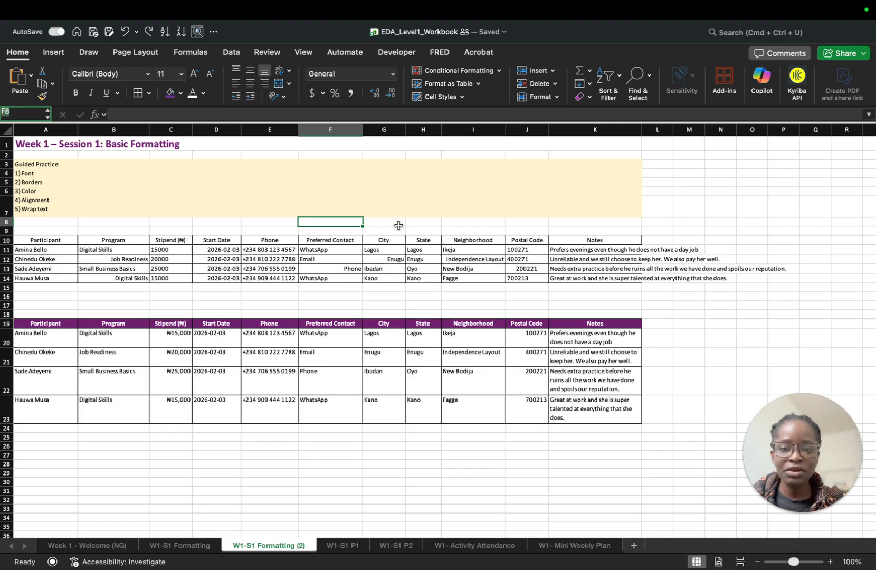
{"action": "left_click", "coordinate": [398, 225]}
{"action": "left_click", "coordinate": [422, 224]}
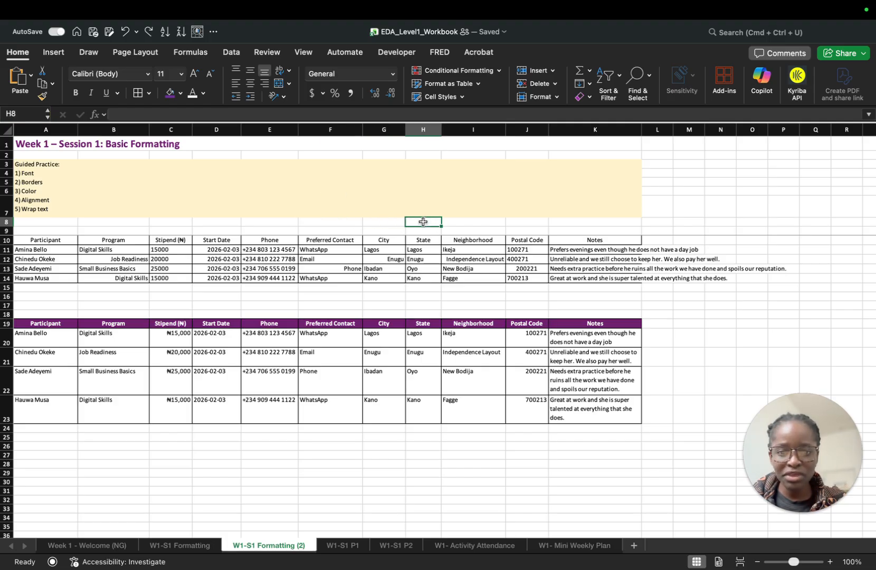
- Set the font of the Participant header in cell A10 to the theme body font Calibri
{"action": "left_click", "coordinate": [17, 242]}
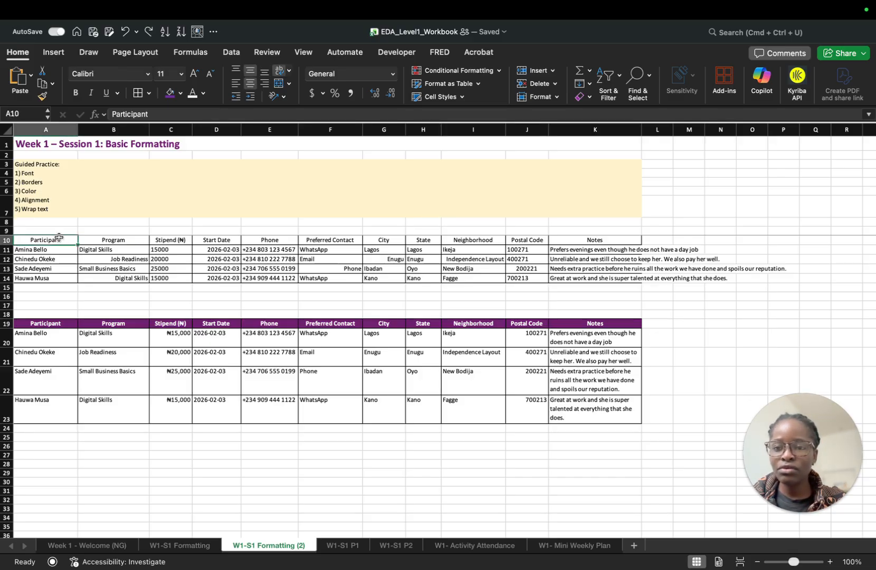
{"action": "left_click", "coordinate": [149, 77]}
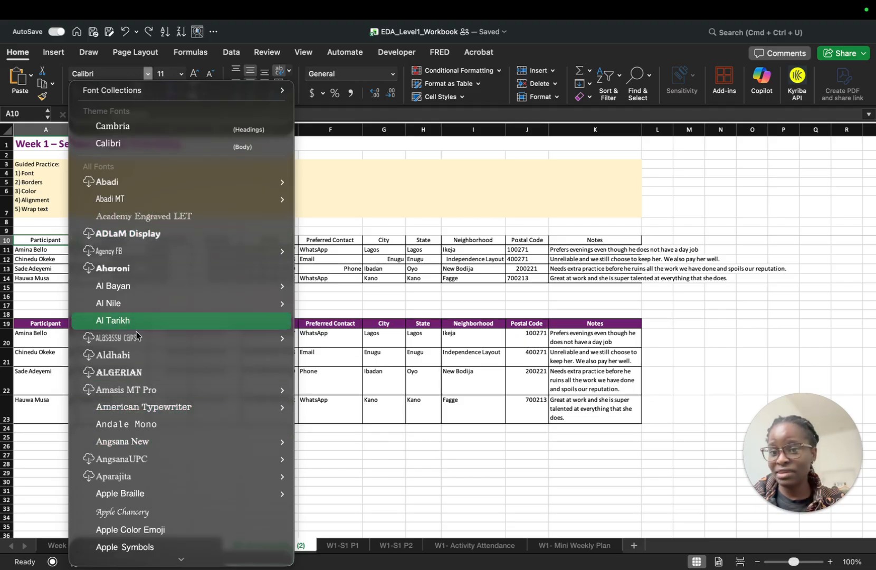
{"action": "left_click", "coordinate": [170, 143]}
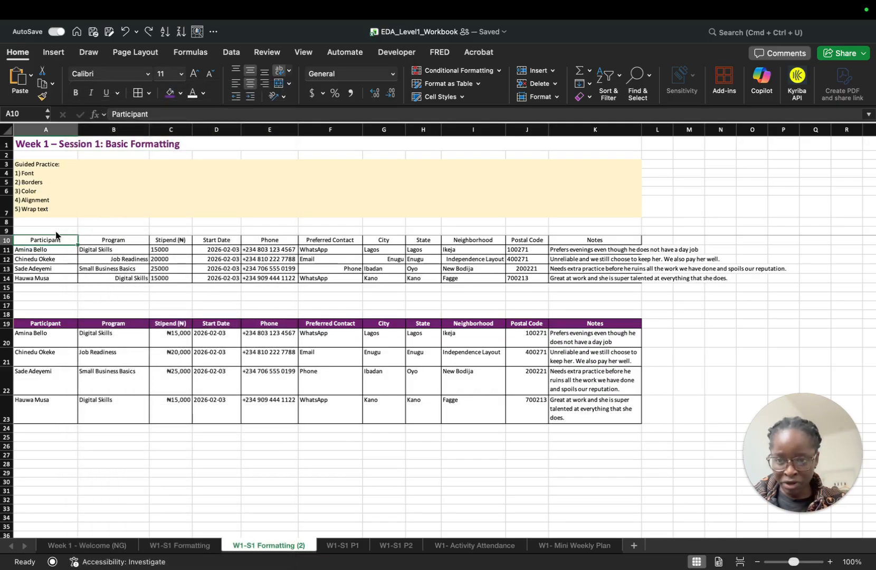
{"action": "left_click", "coordinate": [112, 238]}
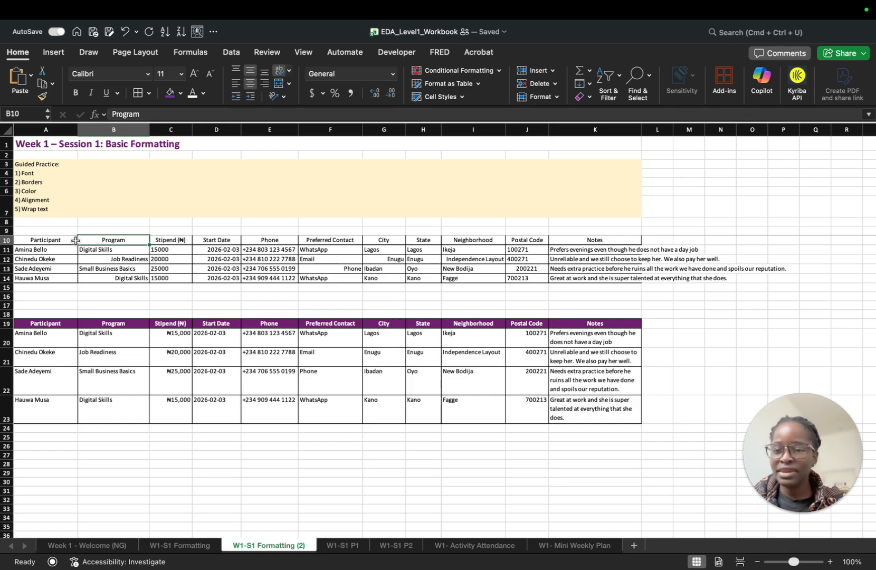
- Apply All Borders to the whole upper participant table, A10:K14
{"action": "left_click", "coordinate": [33, 240]}
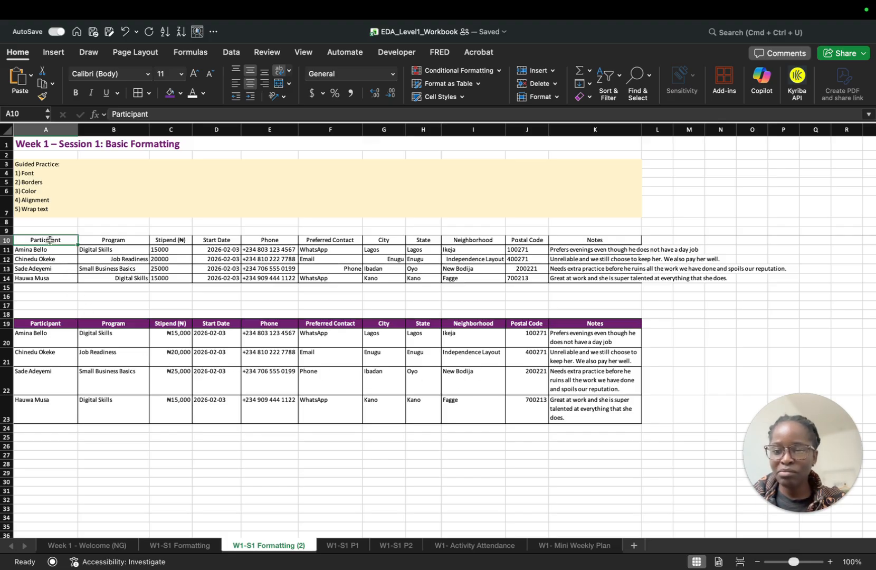
{"action": "key", "text": "shift+Down"}
{"action": "key", "text": "shift+Down"}
{"action": "key", "text": "shift+Down"}
{"action": "key", "text": "shift+Down"}
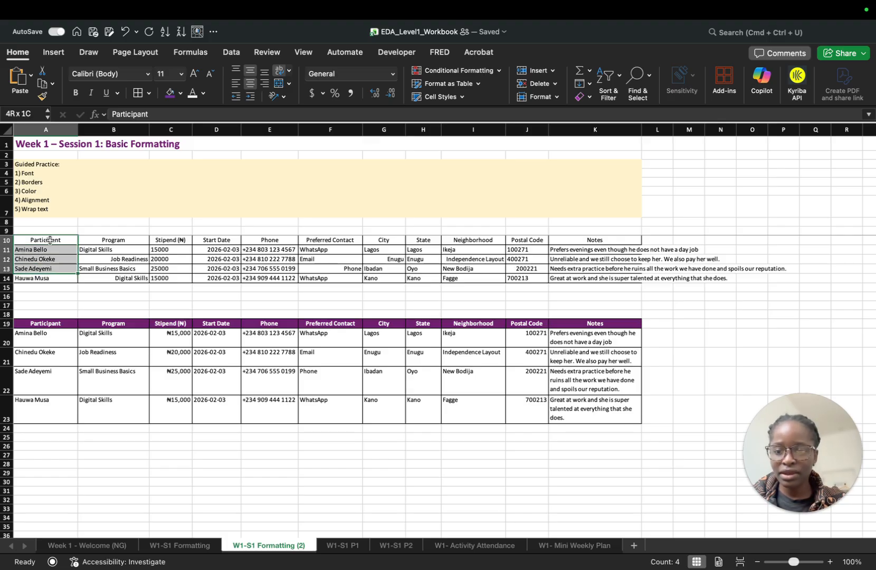
{"action": "key", "text": "shift+Right"}
{"action": "key", "text": "shift+Right"}
{"action": "key", "text": "shift+Right"}
{"action": "key", "text": "shift+Right"}
{"action": "key", "text": "shift+Right"}
{"action": "key", "text": "shift+Right"}
{"action": "key", "text": "shift+Right"}
{"action": "key", "text": "shift+Right"}
{"action": "key", "text": "shift+Right"}
{"action": "key", "text": "shift+Right"}
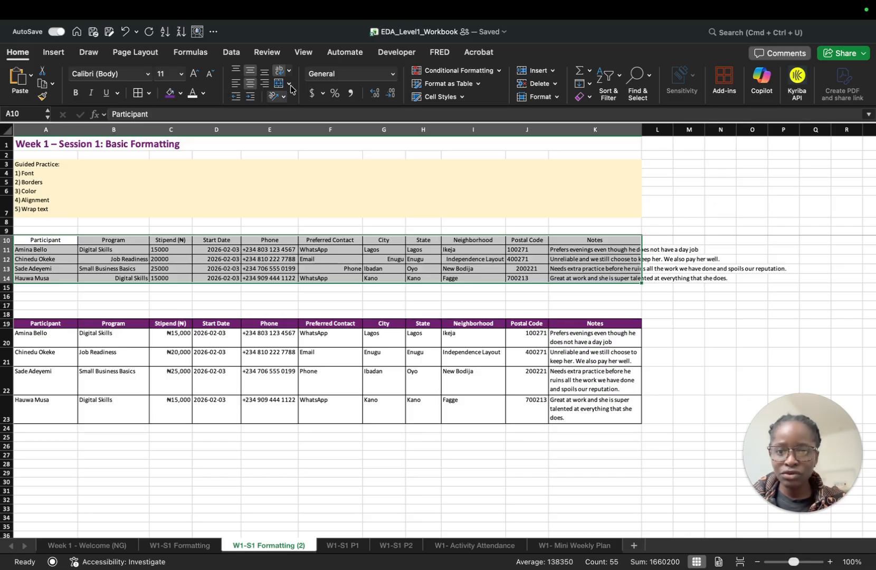
{"action": "left_click", "coordinate": [149, 93]}
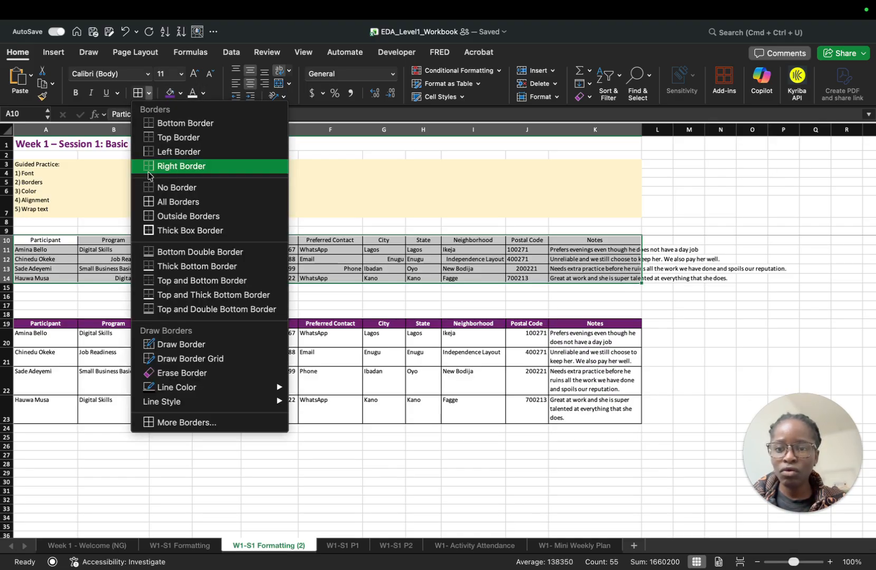
{"action": "left_click", "coordinate": [162, 201]}
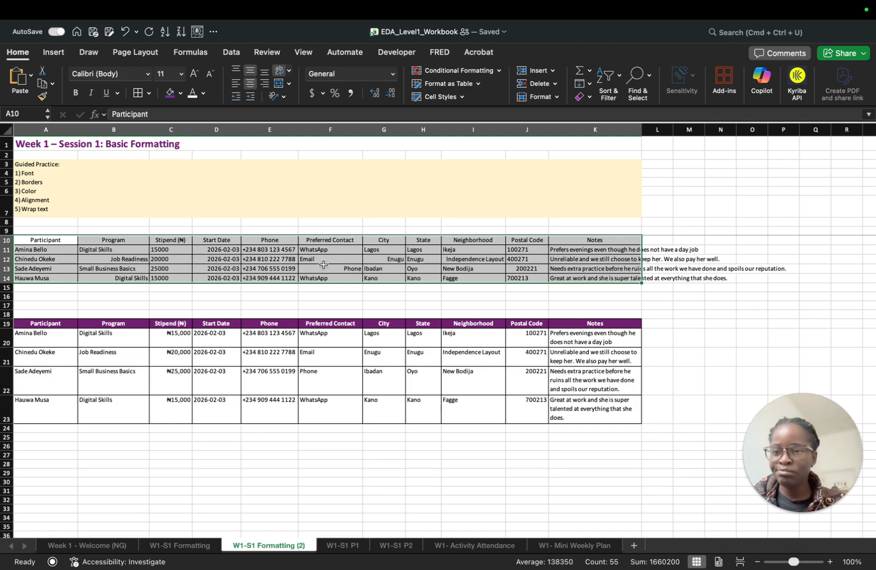
{"action": "left_click", "coordinate": [131, 280]}
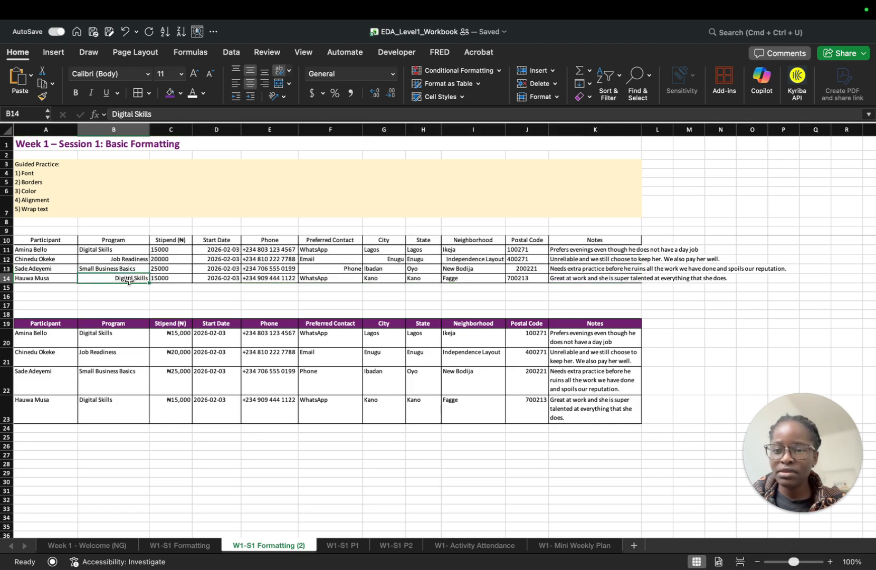
- Fill the upper table's header row, A10:K10, with the standard purple colour
{"action": "left_click", "coordinate": [36, 321]}
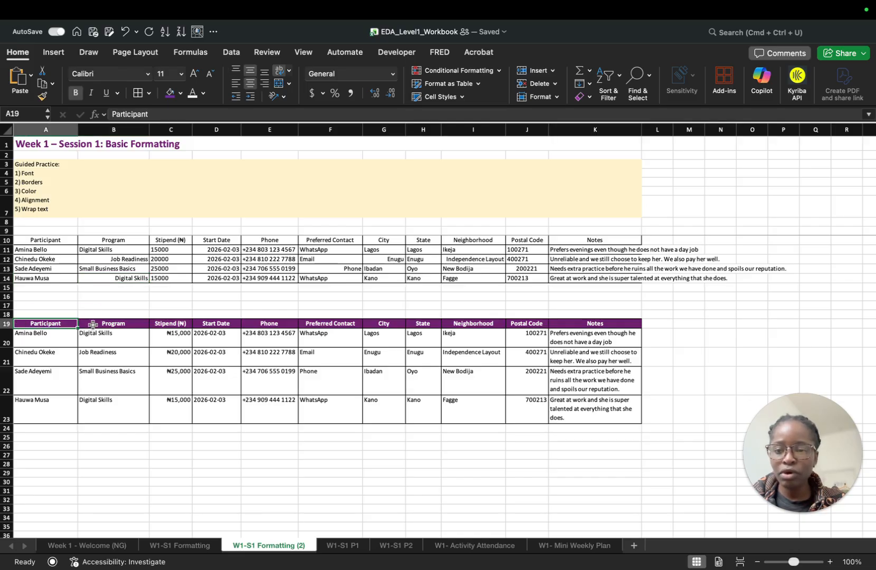
{"action": "left_click_drag", "start_coordinate": [20, 240], "coordinate": [596, 240]}
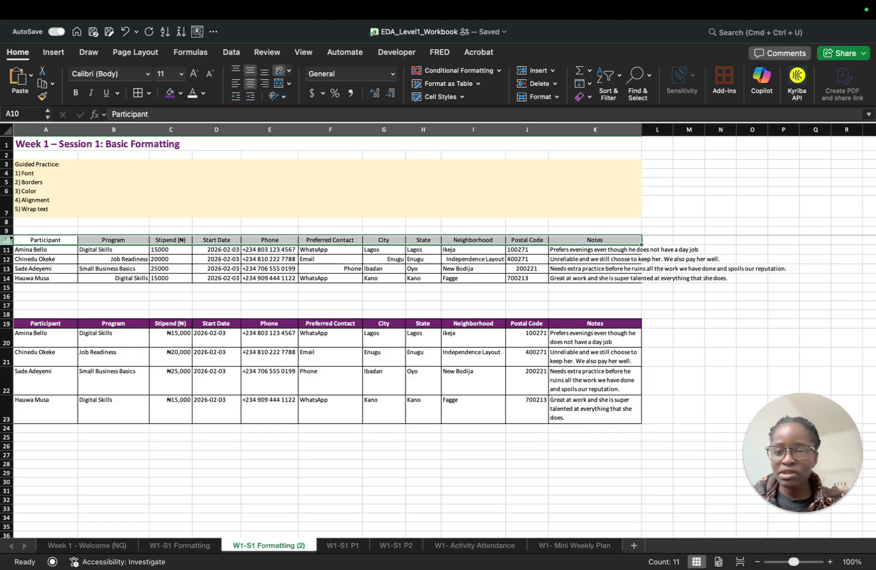
{"action": "left_click", "coordinate": [181, 94]}
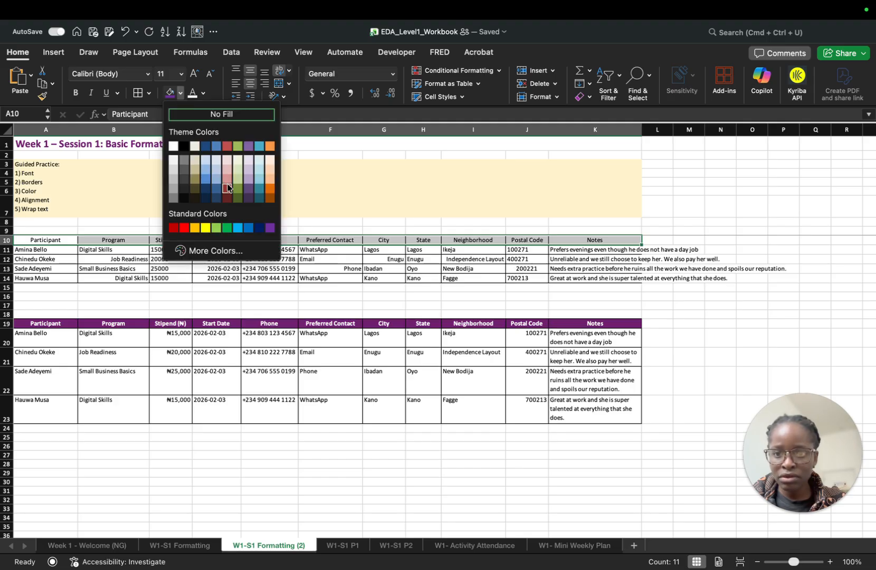
{"action": "left_click", "coordinate": [269, 229]}
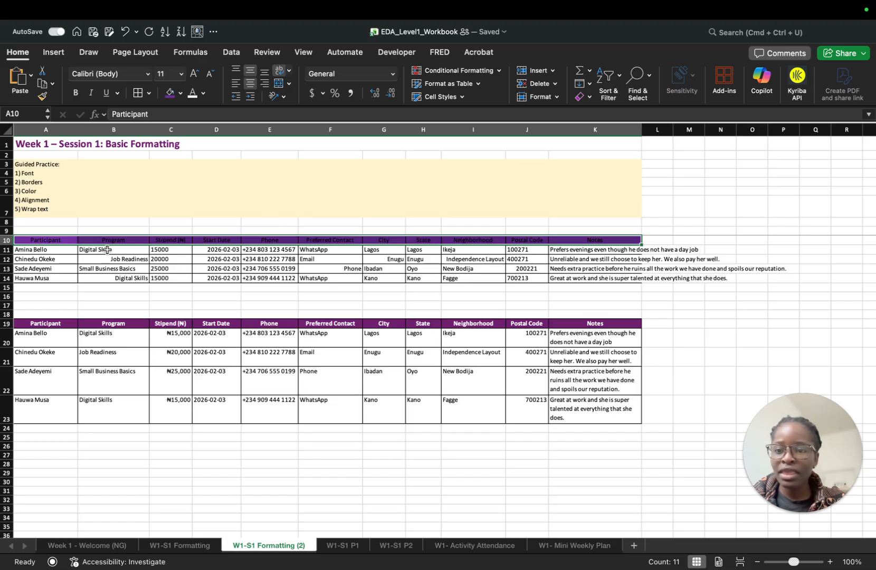
- Make the header text in A10:K10 white and bold
{"action": "left_click", "coordinate": [32, 239]}
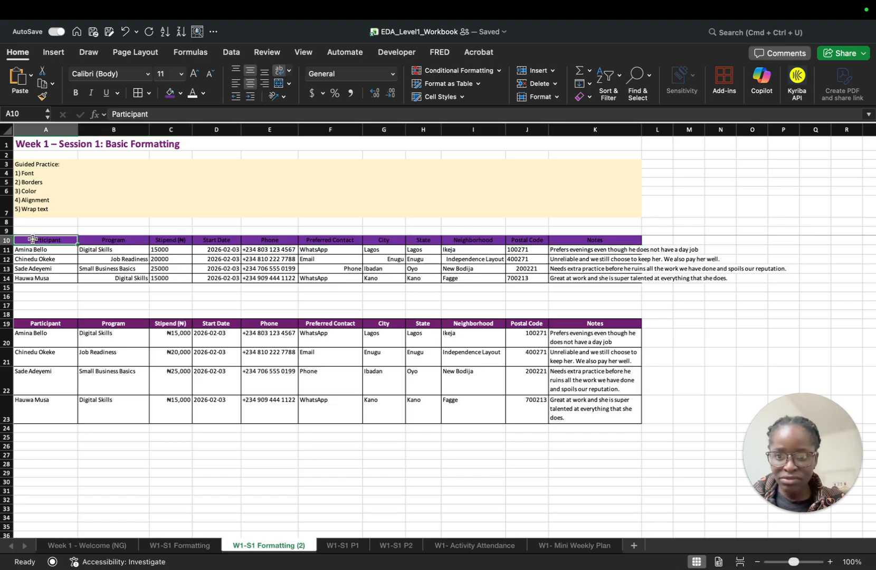
{"action": "key", "text": "shift+Right"}
{"action": "key", "text": "shift+Right"}
{"action": "key", "text": "shift+Right"}
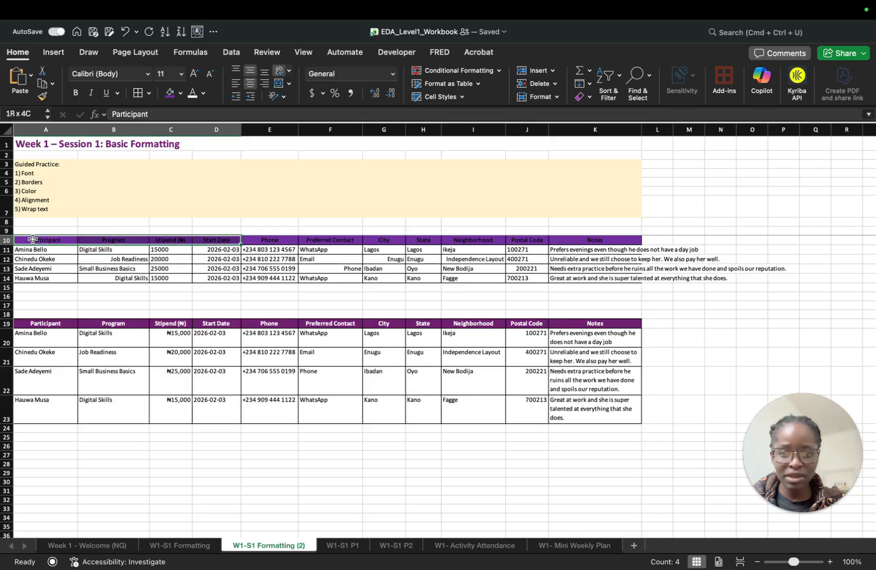
{"action": "key", "text": "shift+Right"}
{"action": "key", "text": "shift+Right"}
{"action": "key", "text": "shift+Right"}
{"action": "key", "text": "shift+Right"}
{"action": "key", "text": "shift+Right"}
{"action": "key", "text": "shift+Right"}
{"action": "key", "text": "shift+Right"}
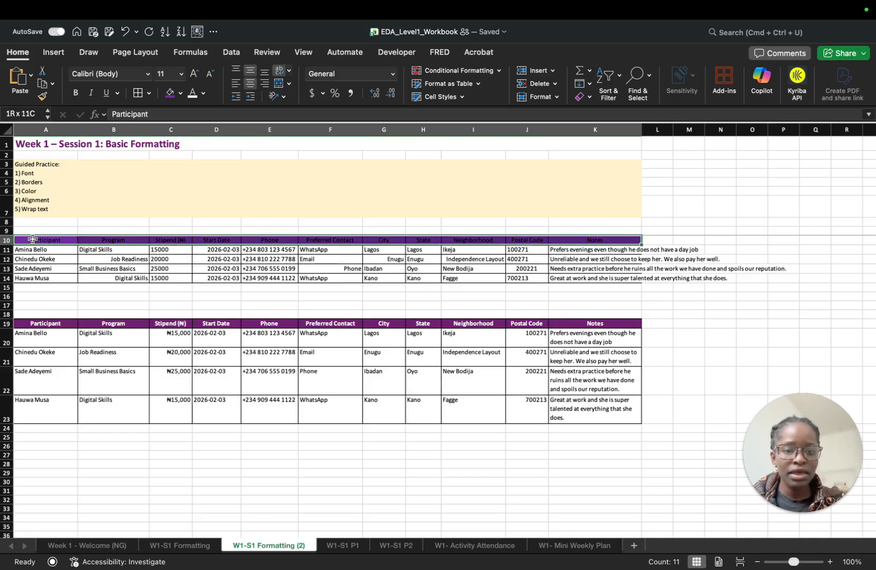
{"action": "left_click", "coordinate": [203, 93]}
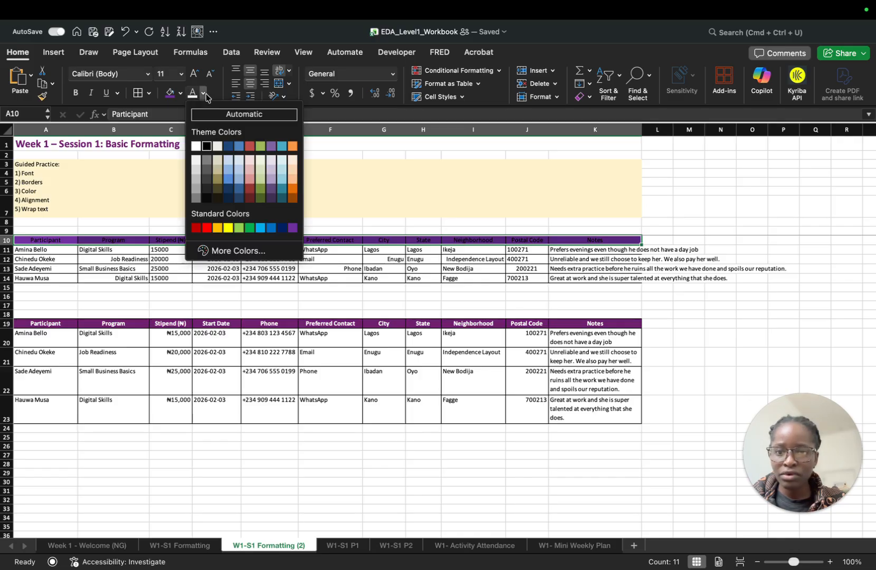
{"action": "left_click", "coordinate": [196, 147]}
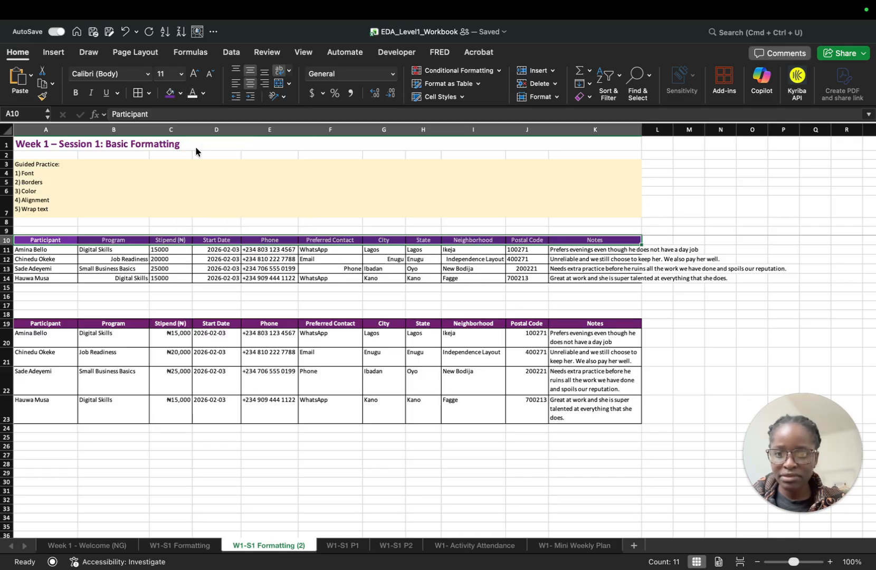
{"action": "left_click", "coordinate": [74, 94]}
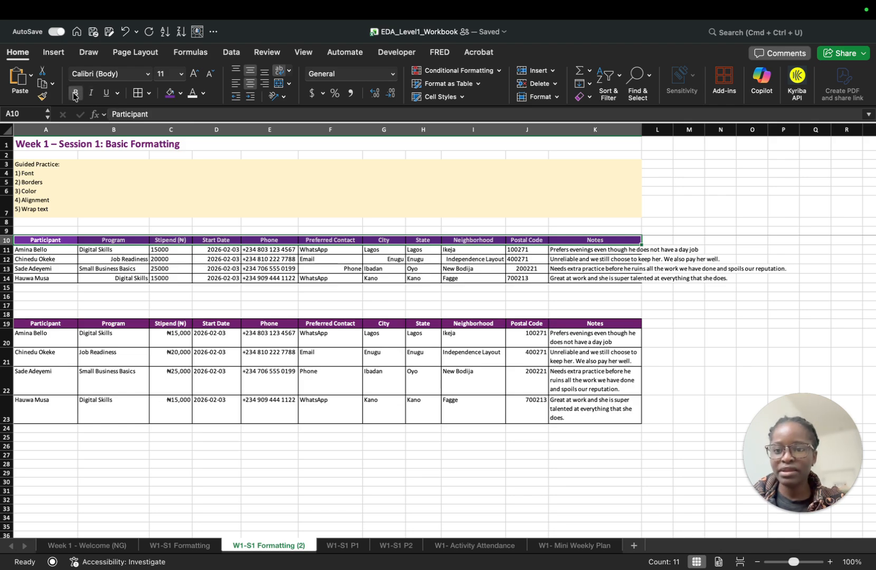
{"action": "left_click", "coordinate": [142, 296]}
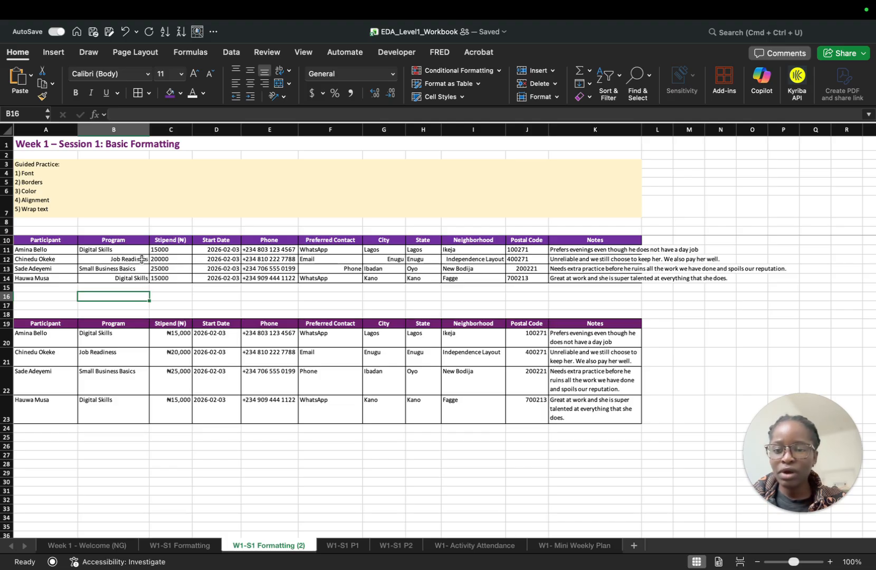
- Left-align the Program entries in B11:B14 of the upper table, briefly trying right alignment before restoring left
{"action": "left_click", "coordinate": [122, 250]}
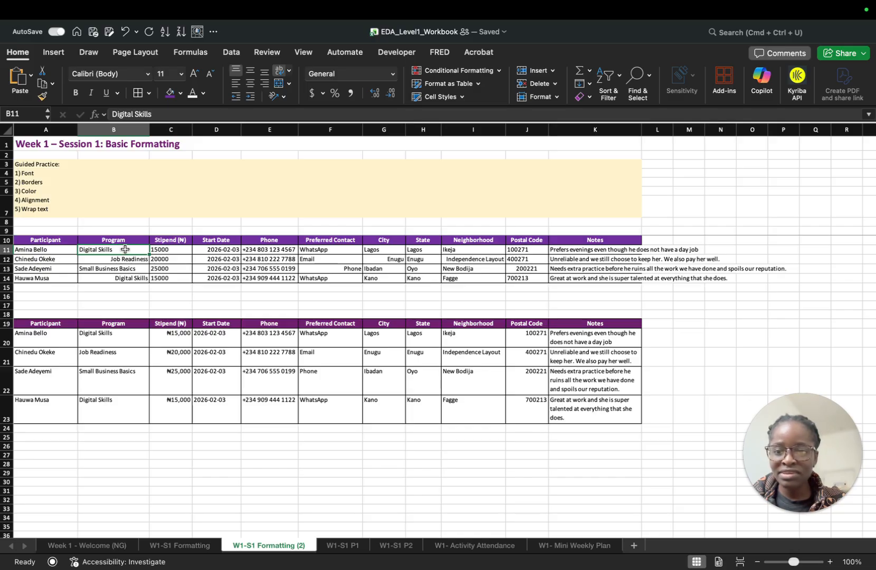
{"action": "left_click", "coordinate": [131, 260]}
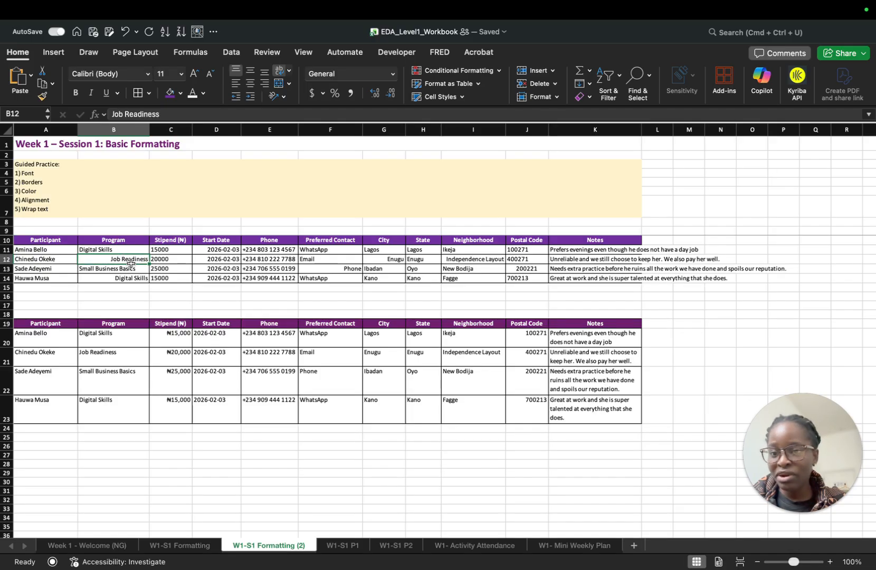
{"action": "left_click", "coordinate": [105, 249]}
{"action": "key", "text": "shift+Down"}
{"action": "key", "text": "shift+Down"}
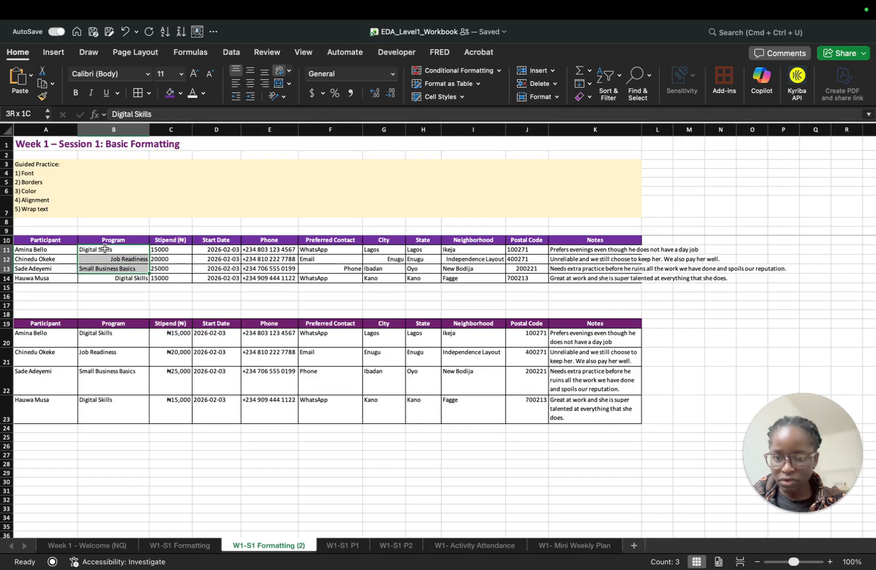
{"action": "key", "text": "shift+Down"}
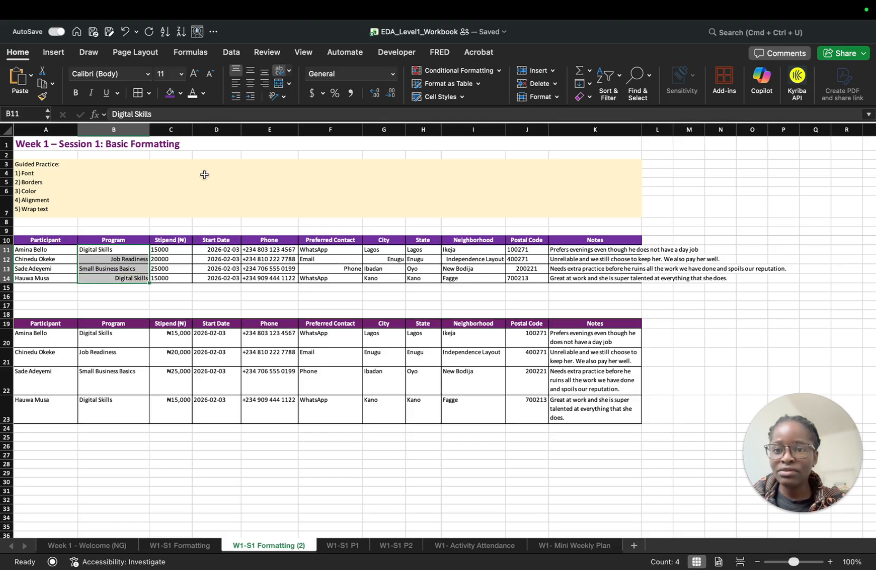
{"action": "left_click", "coordinate": [236, 85]}
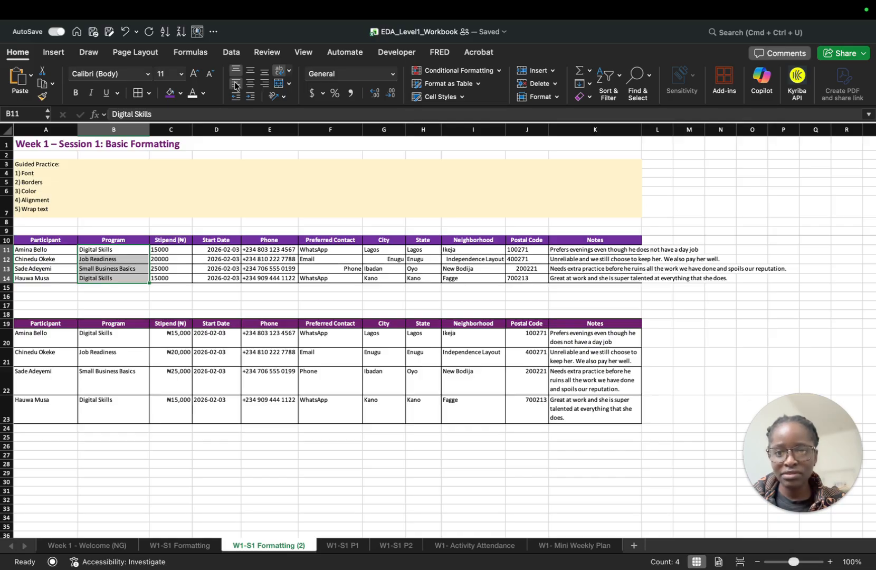
{"action": "left_click", "coordinate": [266, 84]}
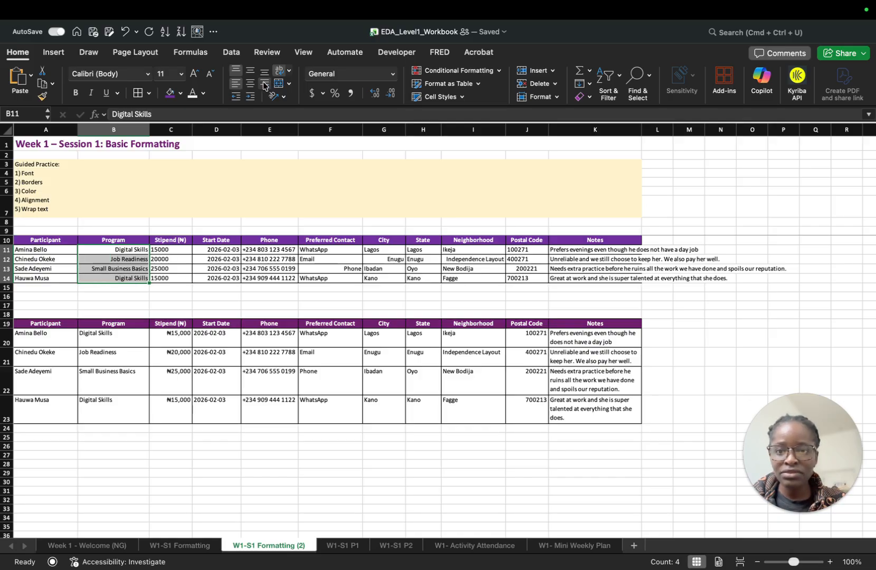
{"action": "left_click", "coordinate": [236, 83]}
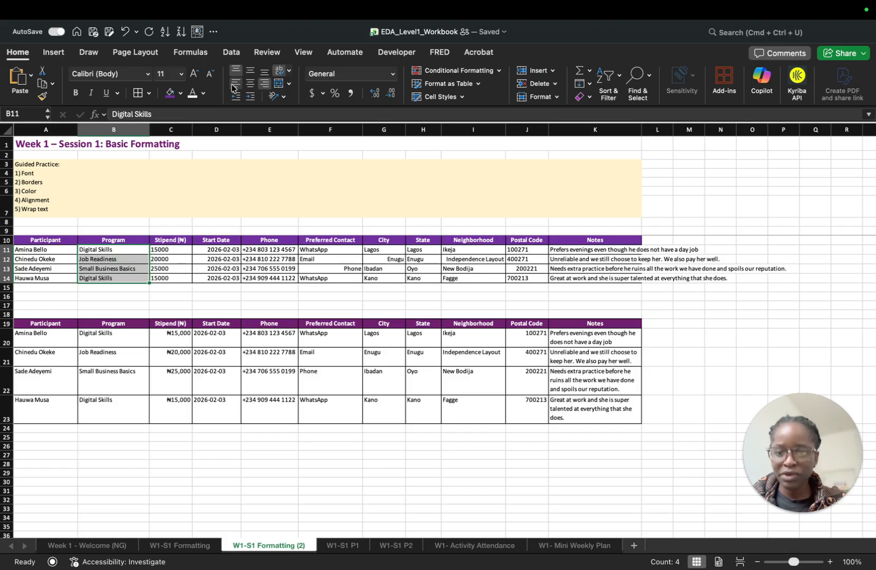
- Left-align the Preferred Contact, City, State and Neighborhood entries in F11:I14 of the upper table
{"action": "left_click", "coordinate": [320, 252]}
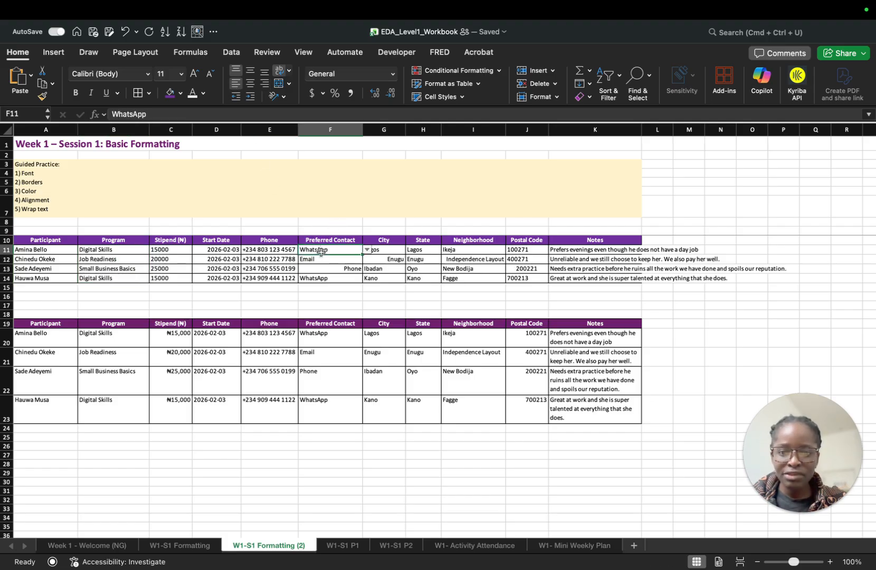
{"action": "key", "text": "shift+Right"}
{"action": "key", "text": "shift+Right"}
{"action": "key", "text": "shift+Right"}
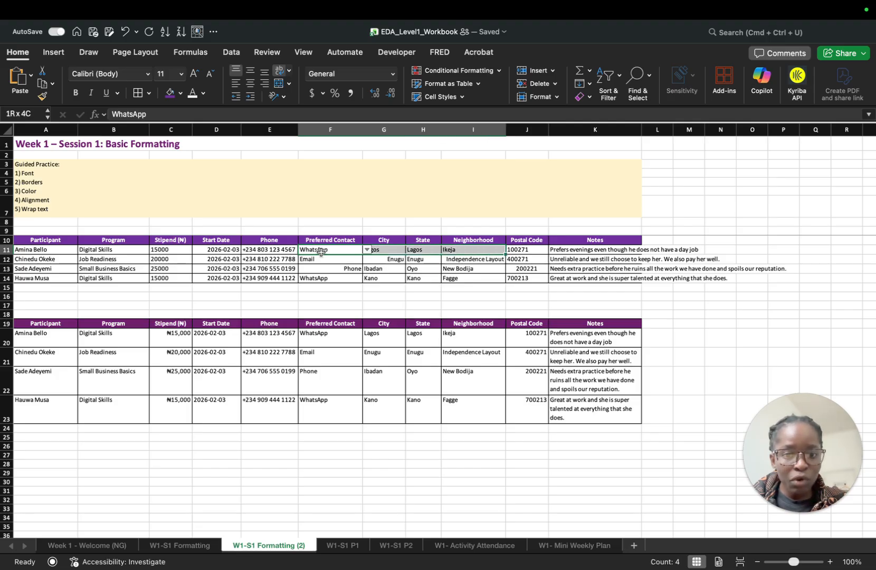
{"action": "key", "text": "shift+Down"}
{"action": "key", "text": "shift+Down"}
{"action": "key", "text": "shift+Down"}
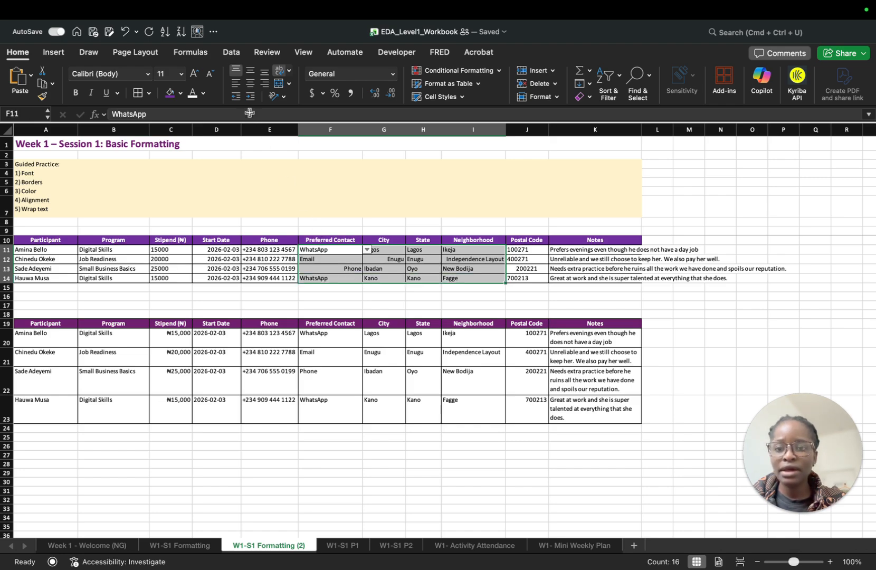
{"action": "left_click", "coordinate": [235, 83]}
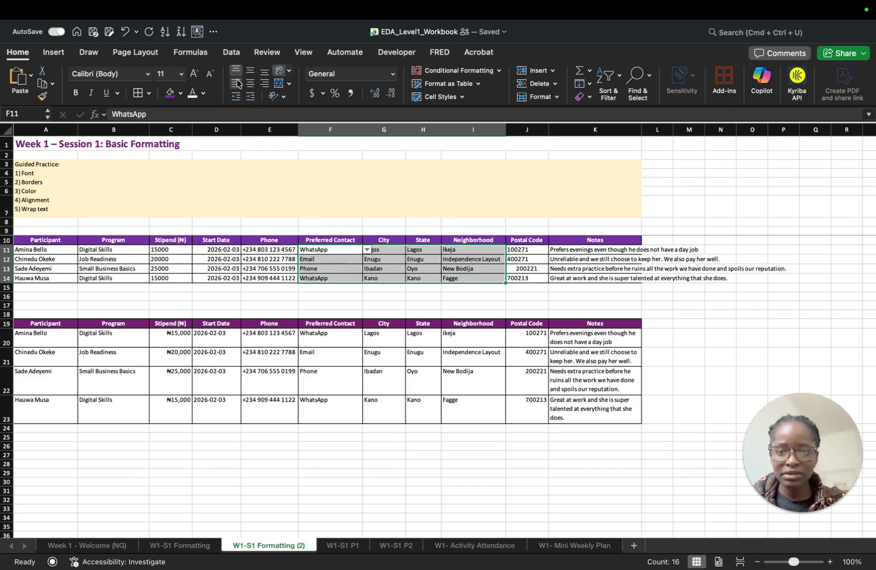
- Right-align the Postal Code entries in J11:J14 of the upper table
{"action": "left_click", "coordinate": [539, 251]}
{"action": "key", "text": "shift+Down"}
{"action": "key", "text": "shift+Down"}
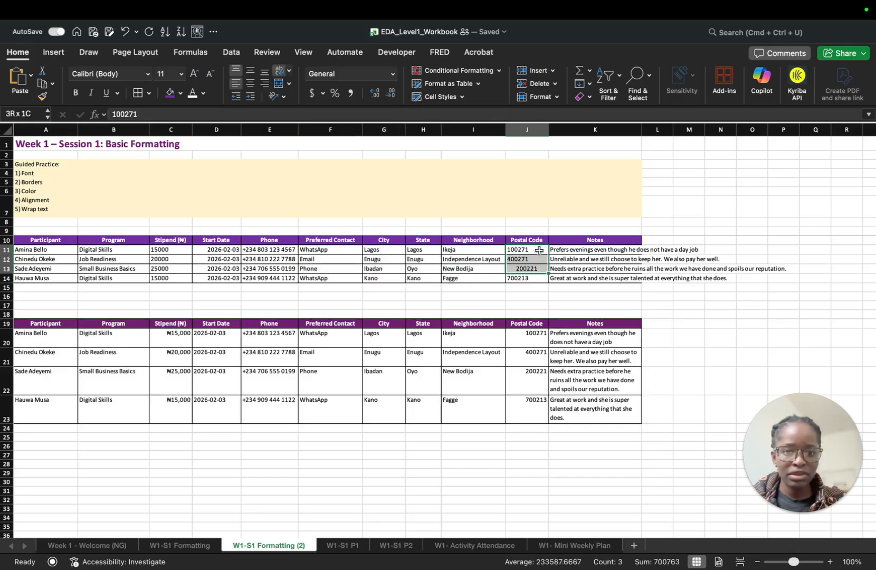
{"action": "key", "text": "shift+Down"}
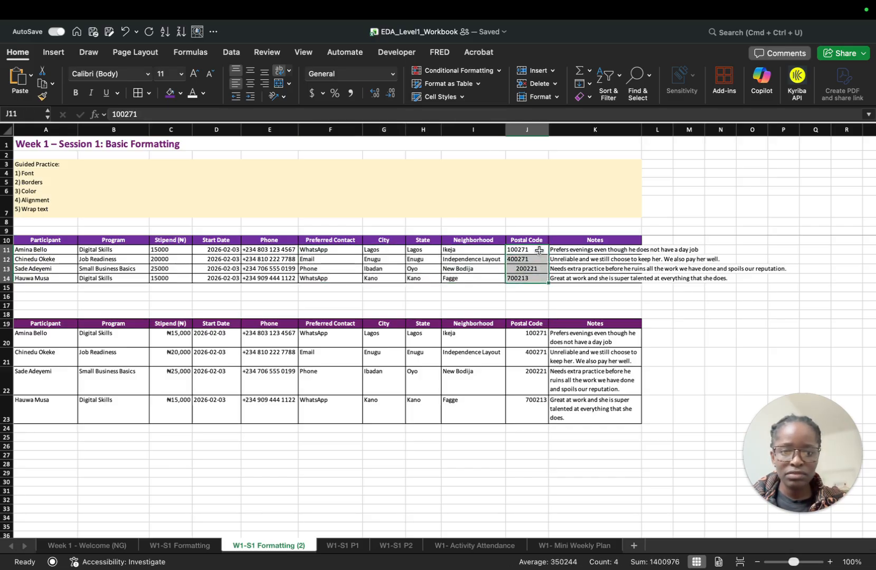
{"action": "left_click", "coordinate": [265, 84]}
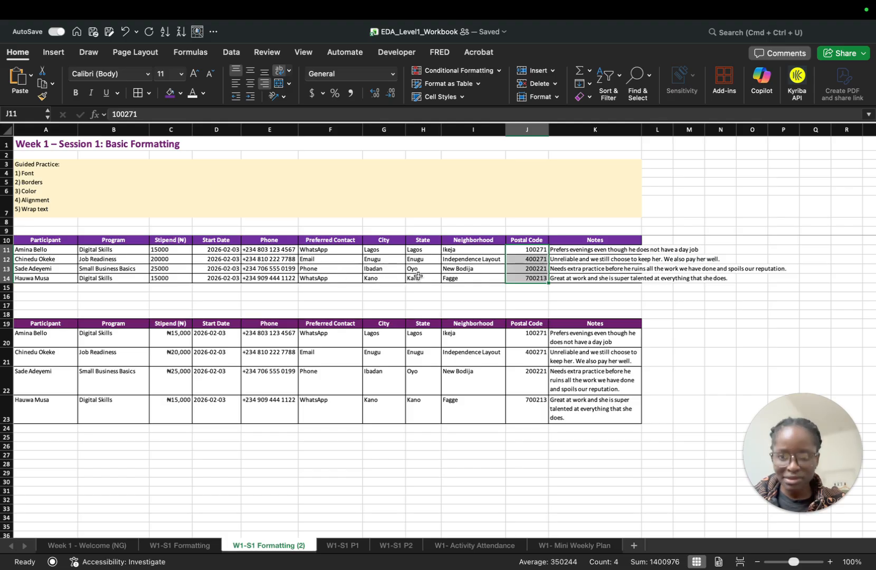
- Apply Wrap Text to the upper table's Notes entries in K11:K14
{"action": "left_click", "coordinate": [562, 251]}
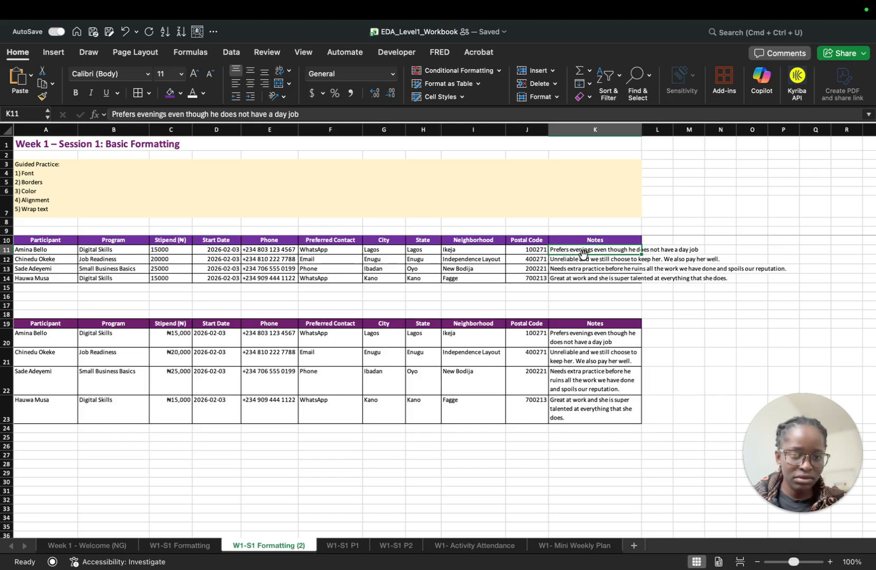
{"action": "left_click", "coordinate": [572, 259]}
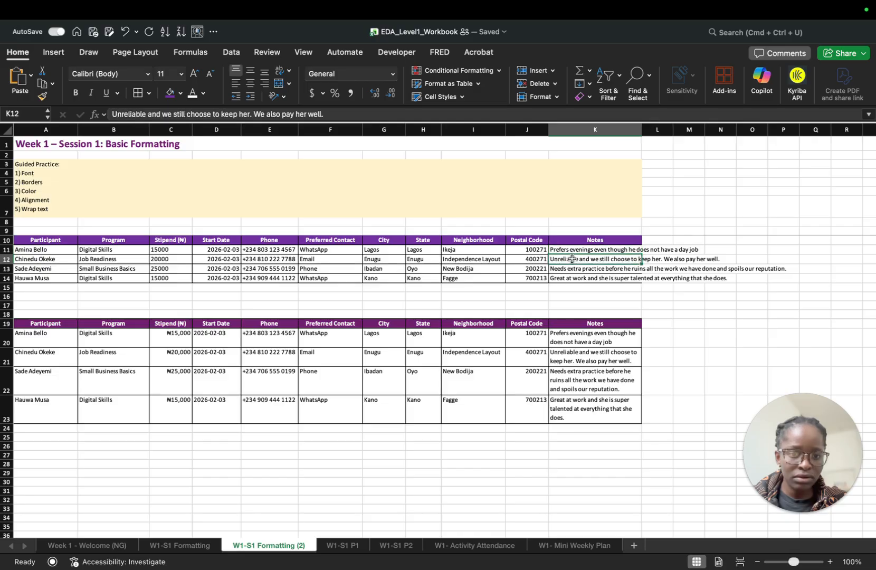
{"action": "left_click", "coordinate": [655, 250]}
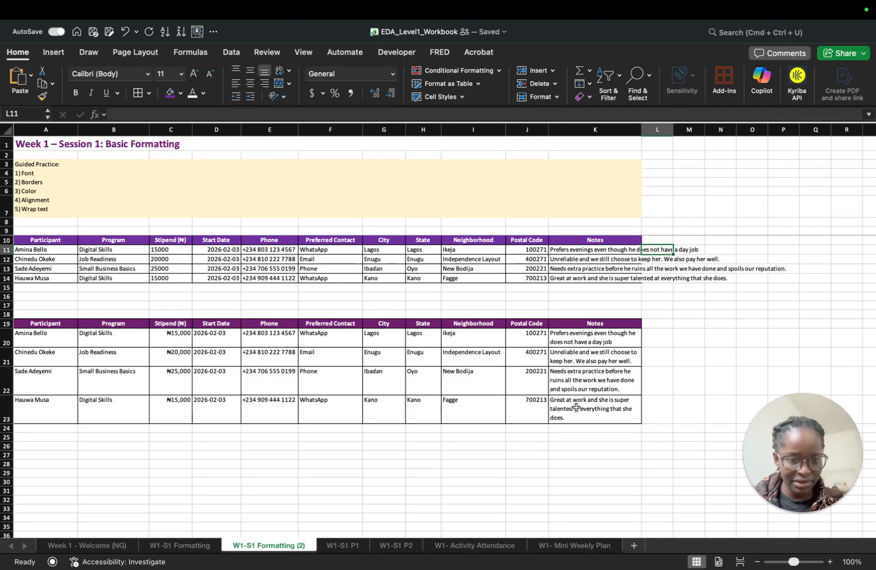
{"action": "left_click", "coordinate": [567, 249]}
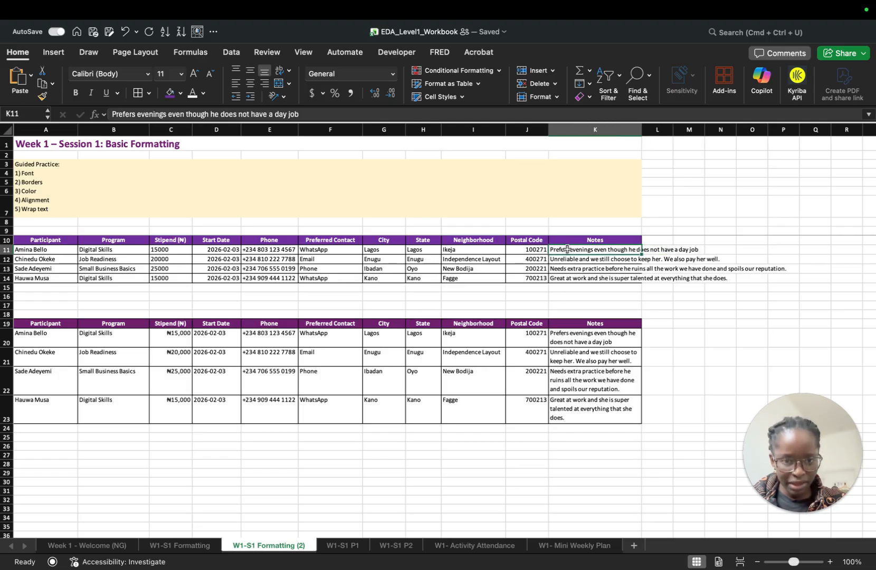
{"action": "key", "text": "shift+Down"}
{"action": "key", "text": "shift+Down"}
{"action": "key", "text": "shift+Down"}
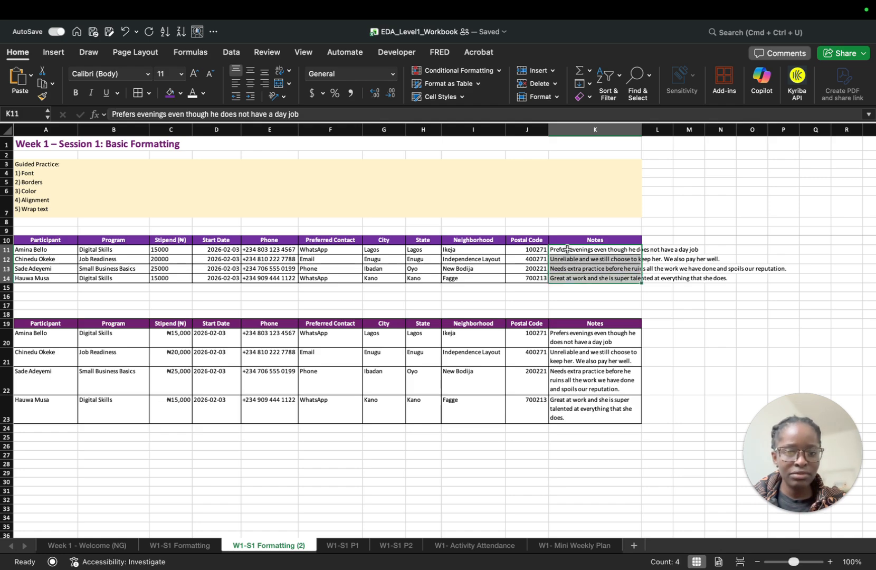
{"action": "left_click", "coordinate": [289, 73]}
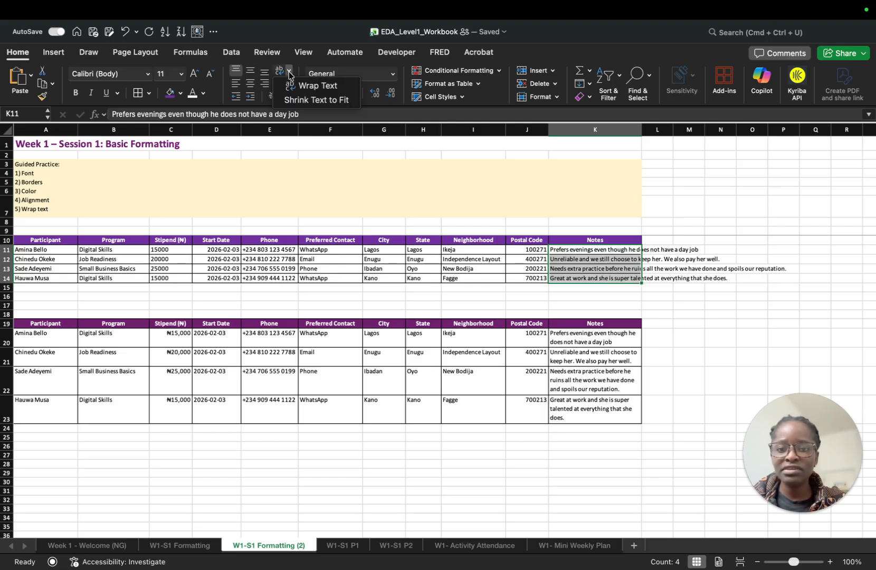
{"action": "left_click", "coordinate": [316, 86]}
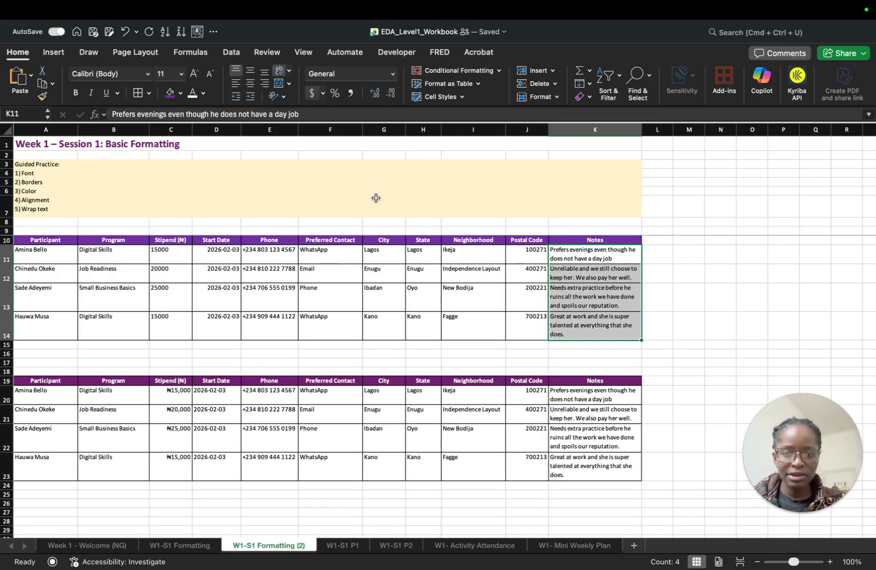